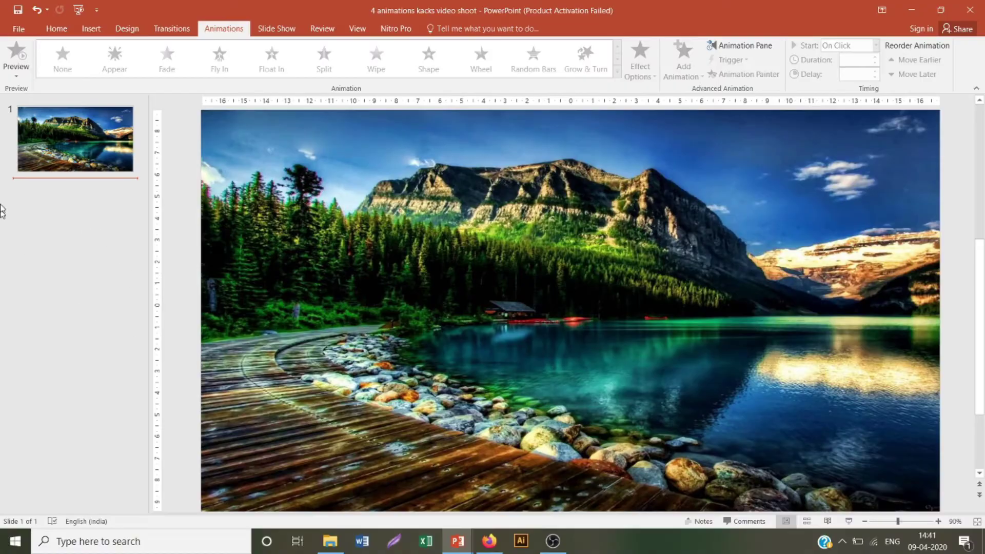
Step: Nudge the landscape photo on slide 1 down and widen it to the slide's right edge
{"action": "left_click", "coordinate": [60, 162]}
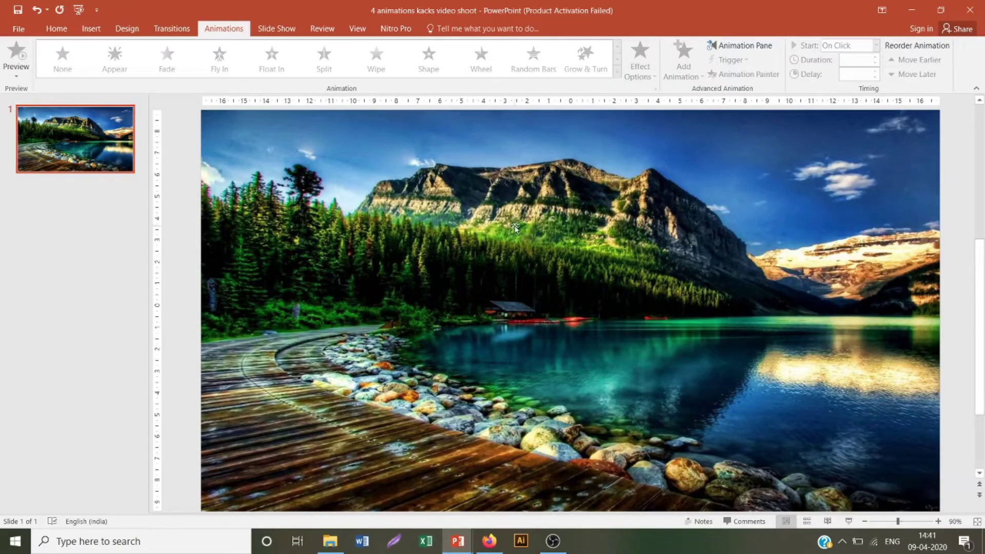
{"action": "left_click_drag", "start_coordinate": [209, 105], "coordinate": [209, 127]}
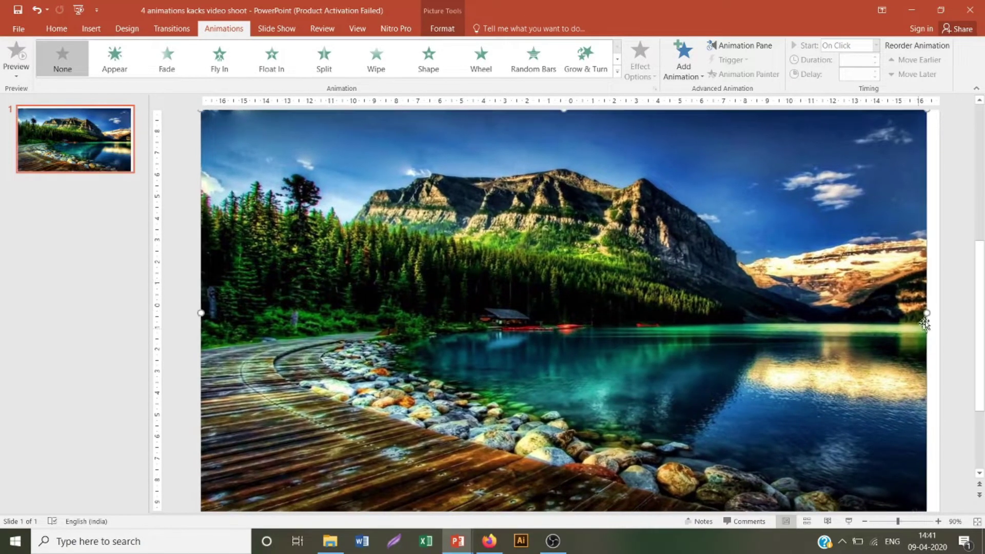
{"action": "left_click_drag", "start_coordinate": [924, 313], "coordinate": [940, 313]}
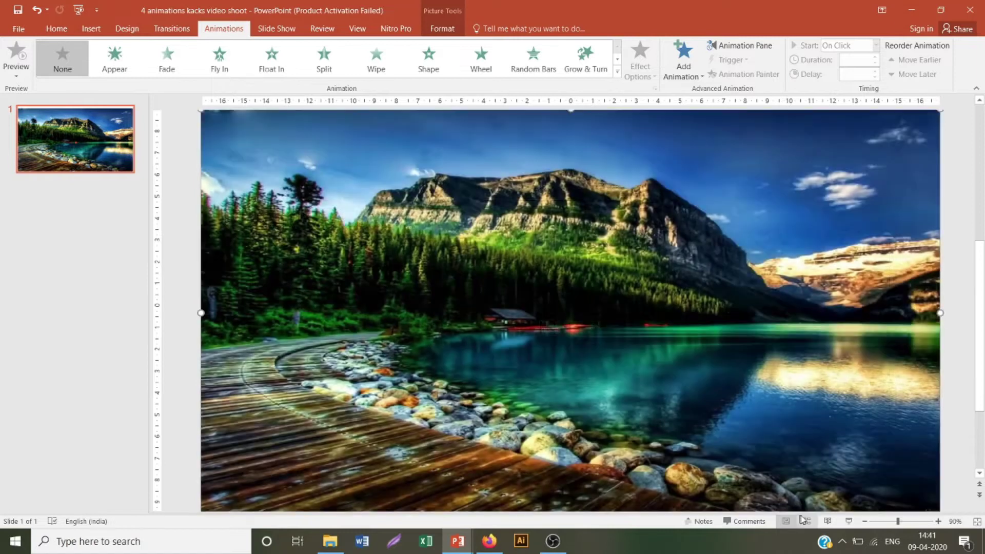
Step: Zoom out to 60% and stretch the photo taller at the top and past the slide bottom
{"action": "left_click", "coordinate": [866, 521]}
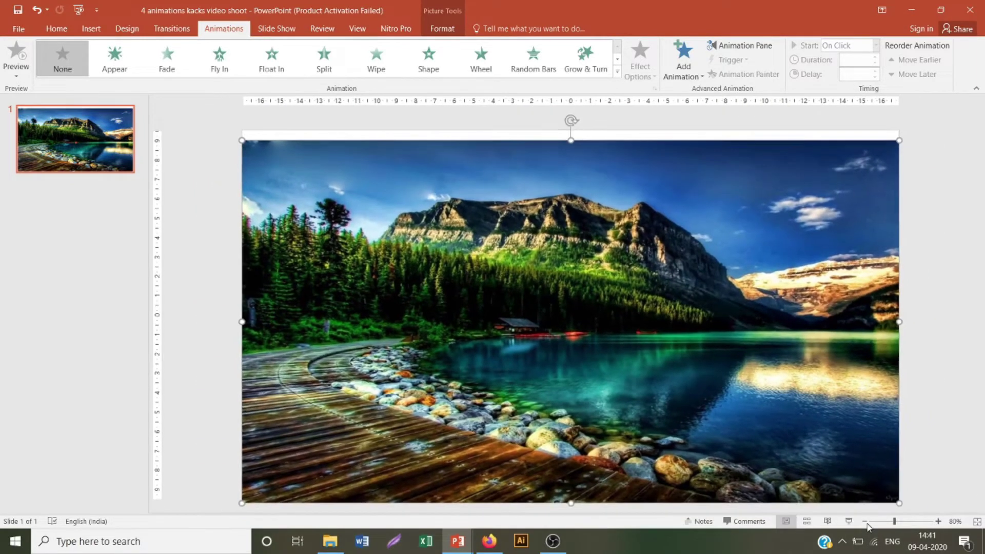
{"action": "left_click", "coordinate": [865, 521]}
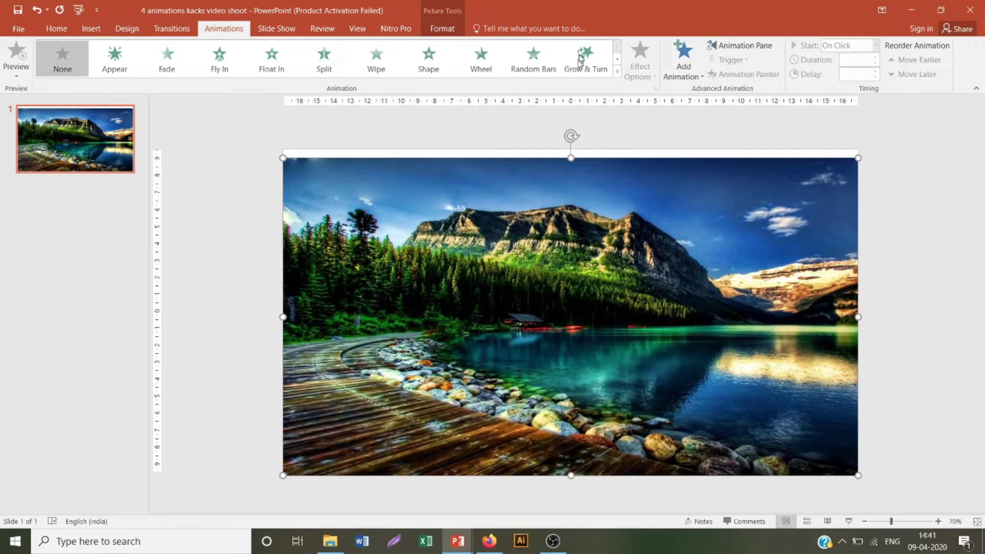
{"action": "left_click", "coordinate": [865, 522]}
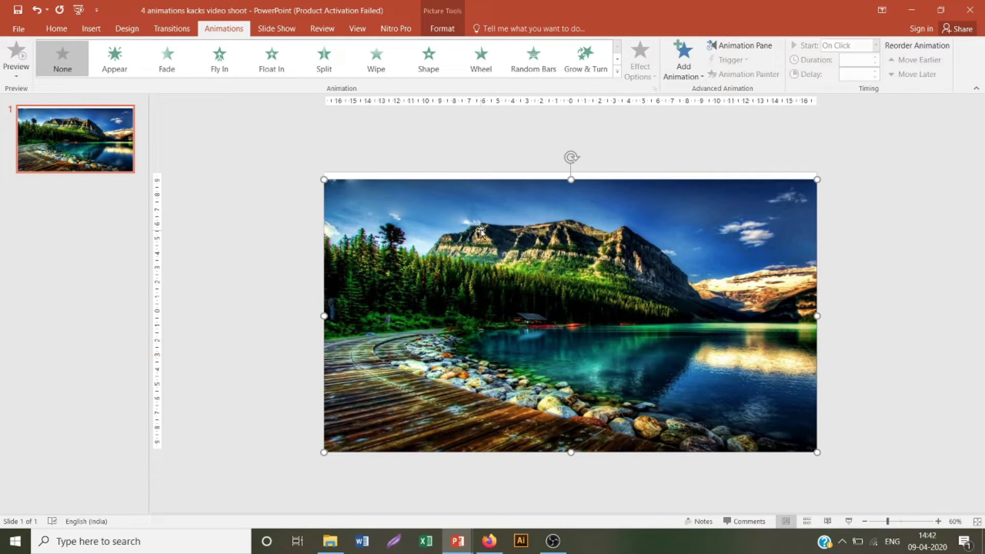
{"action": "left_click_drag", "start_coordinate": [572, 179], "coordinate": [571, 140]}
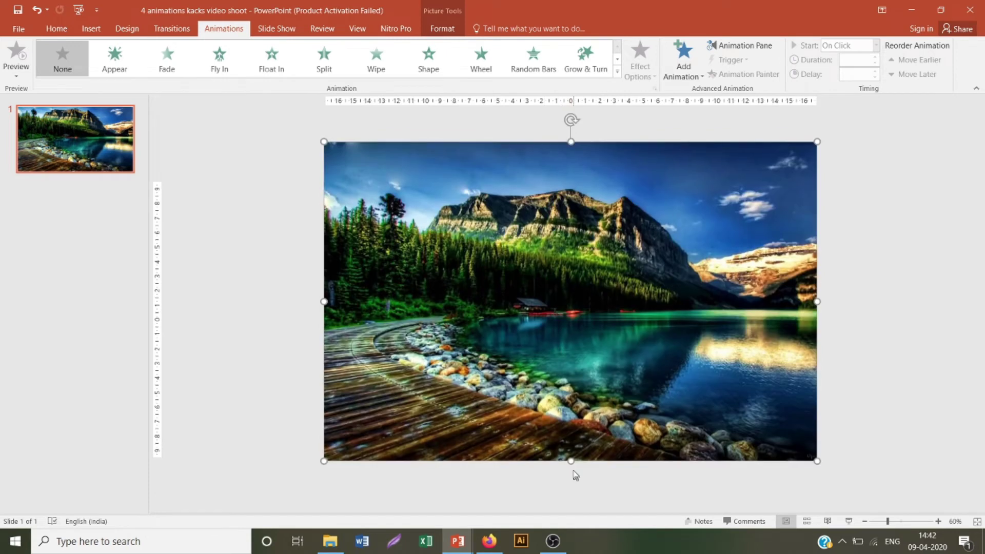
{"action": "left_click_drag", "start_coordinate": [568, 470], "coordinate": [569, 491]}
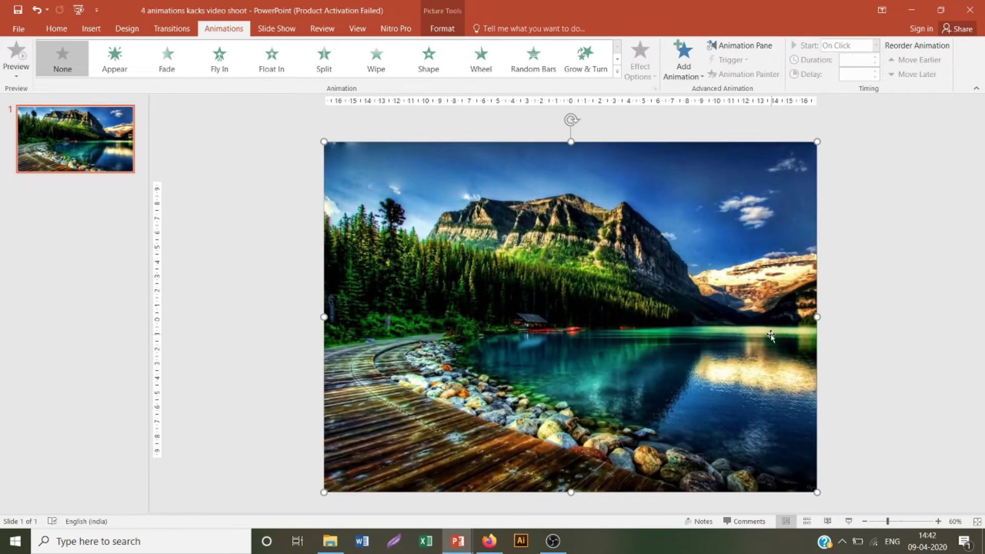
Step: Widen the photo past the right edge and reposition it to cover the whole slide
{"action": "left_click_drag", "start_coordinate": [639, 340], "coordinate": [639, 338]}
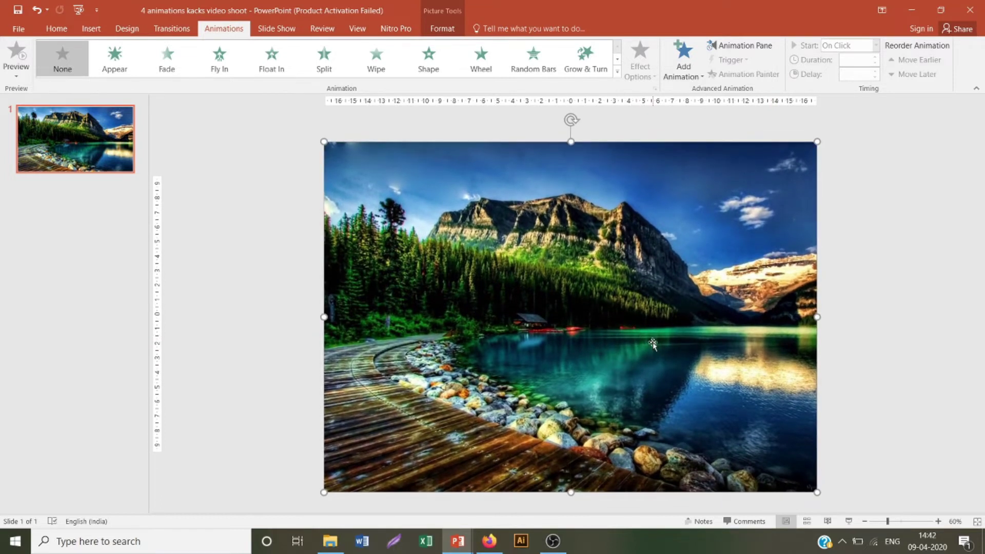
{"action": "left_click_drag", "start_coordinate": [820, 318], "coordinate": [862, 313]}
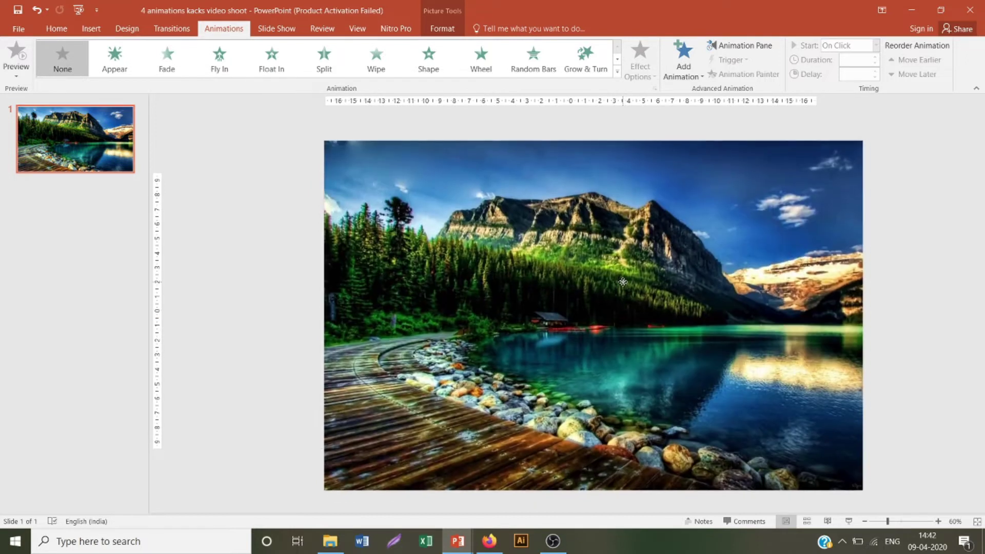
{"action": "left_click_drag", "start_coordinate": [594, 117], "coordinate": [603, 125]}
{"action": "left_click_drag", "start_coordinate": [864, 314], "coordinate": [896, 313]}
{"action": "left_click_drag", "start_coordinate": [687, 493], "coordinate": [688, 492]}
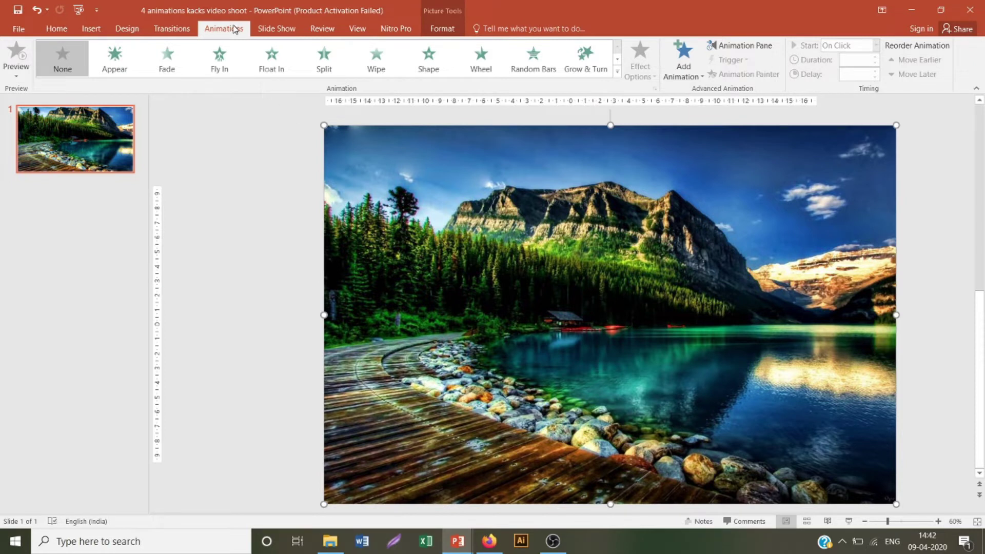
Step: Open More Motion Paths, try the Right path, then pick the Left line path
{"action": "left_click", "coordinate": [618, 72]}
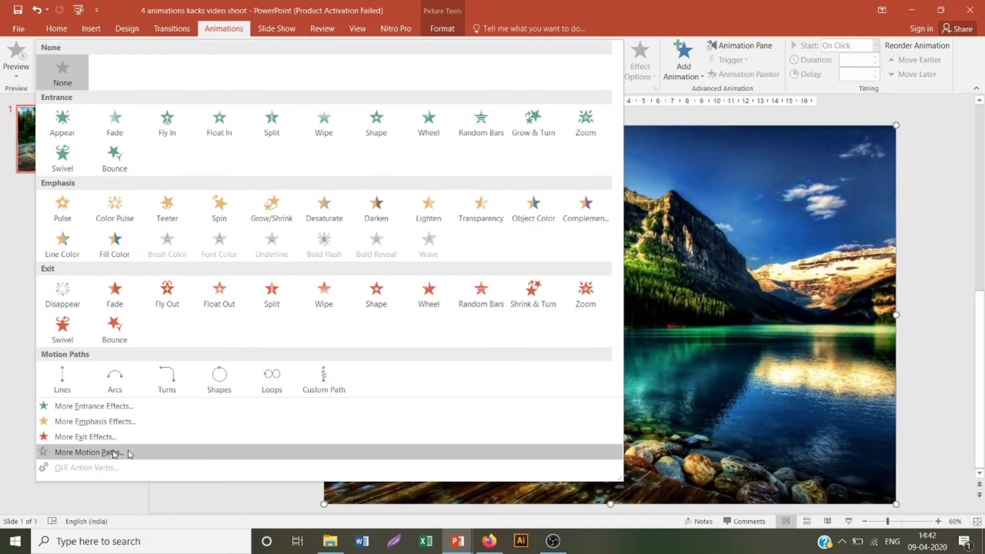
{"action": "left_click", "coordinate": [166, 458]}
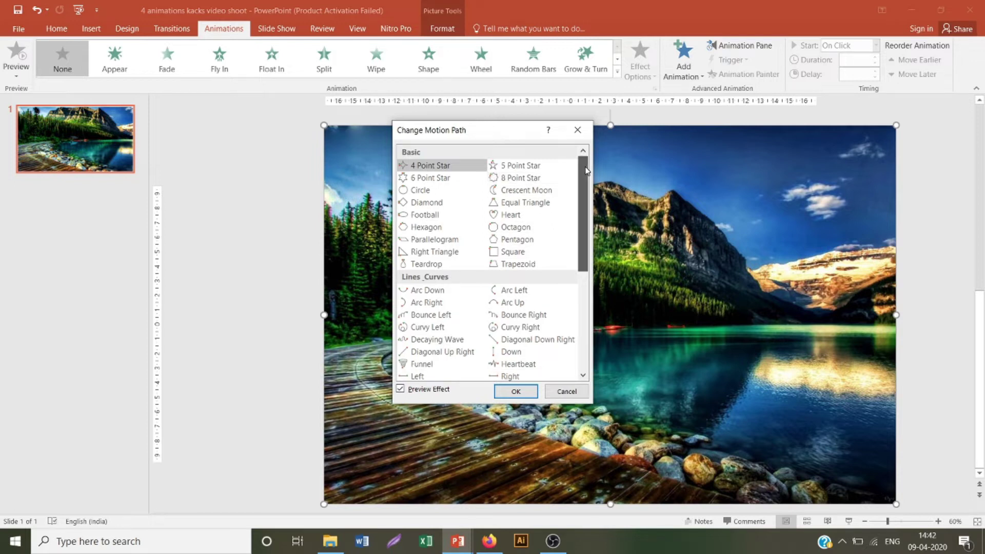
{"action": "scroll", "coordinate": [584, 229], "scroll_direction": "down", "scroll_amount": 3}
{"action": "scroll", "coordinate": [584, 230], "scroll_direction": "down", "scroll_amount": 3}
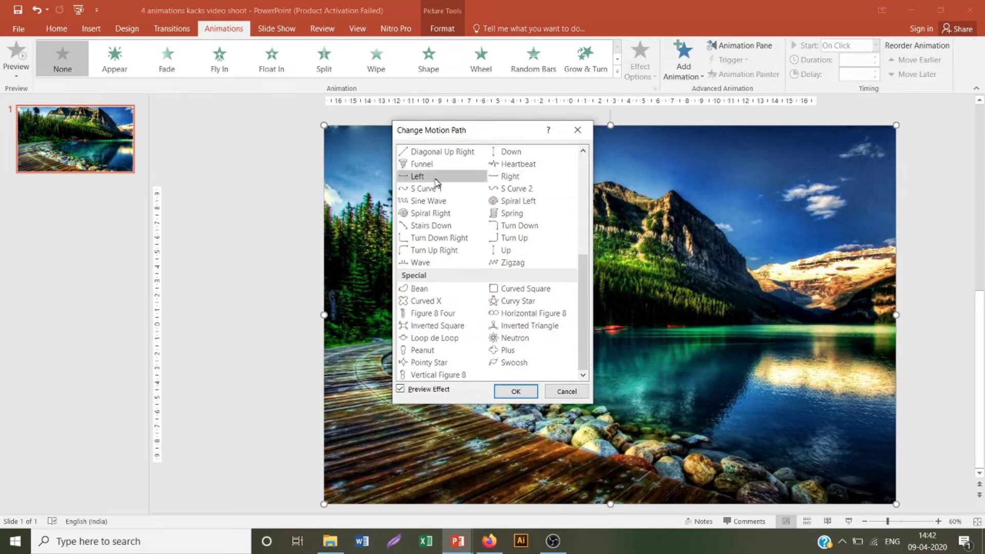
{"action": "left_click", "coordinate": [495, 180]}
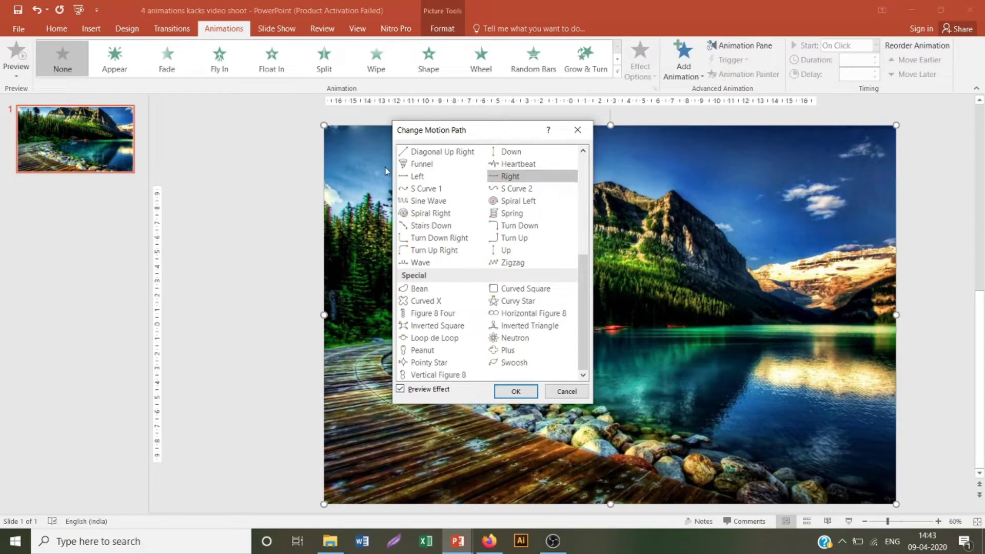
{"action": "left_click", "coordinate": [421, 179]}
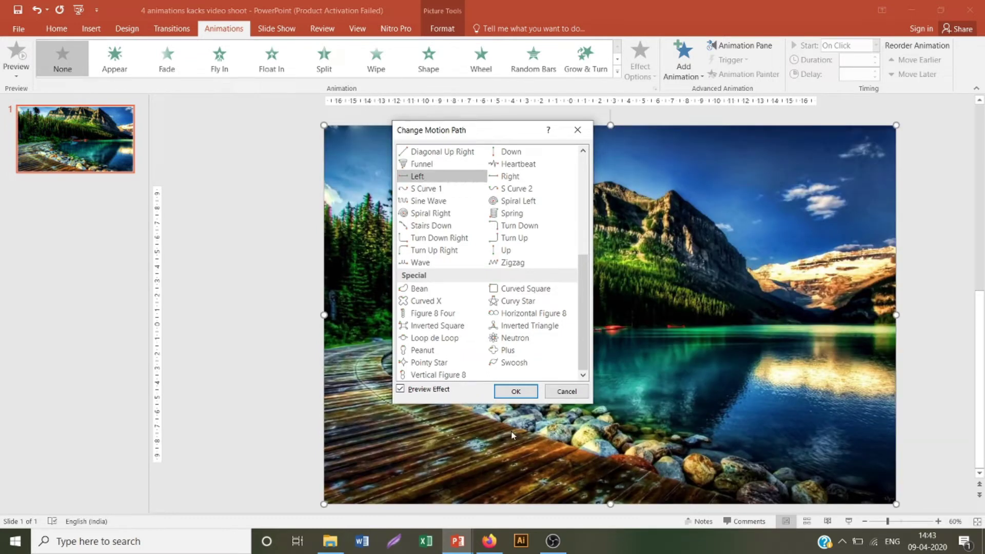
Step: Apply the Left path, nudge it slightly upward, and preview the slide's animation
{"action": "left_click", "coordinate": [511, 391]}
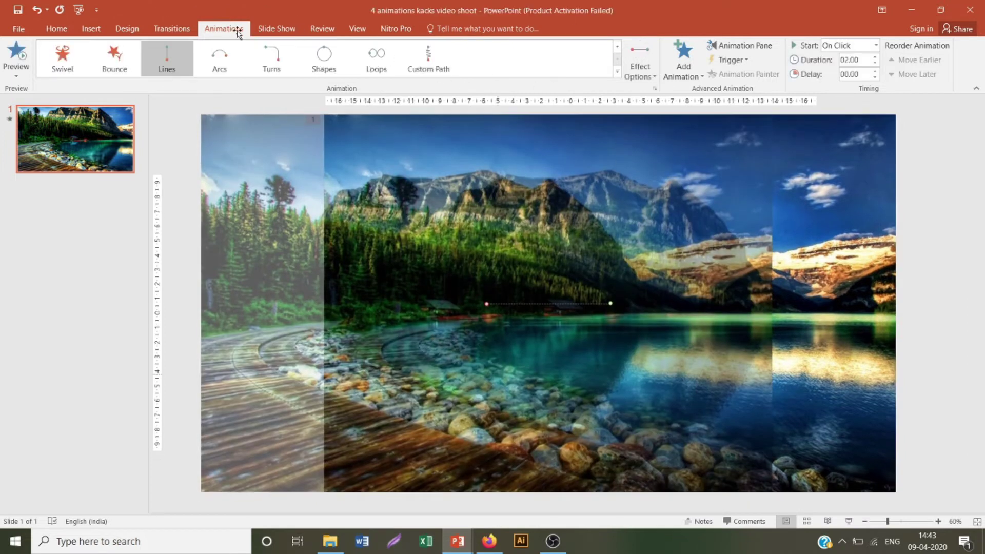
{"action": "left_click", "coordinate": [19, 55]}
{"action": "left_click", "coordinate": [567, 247]}
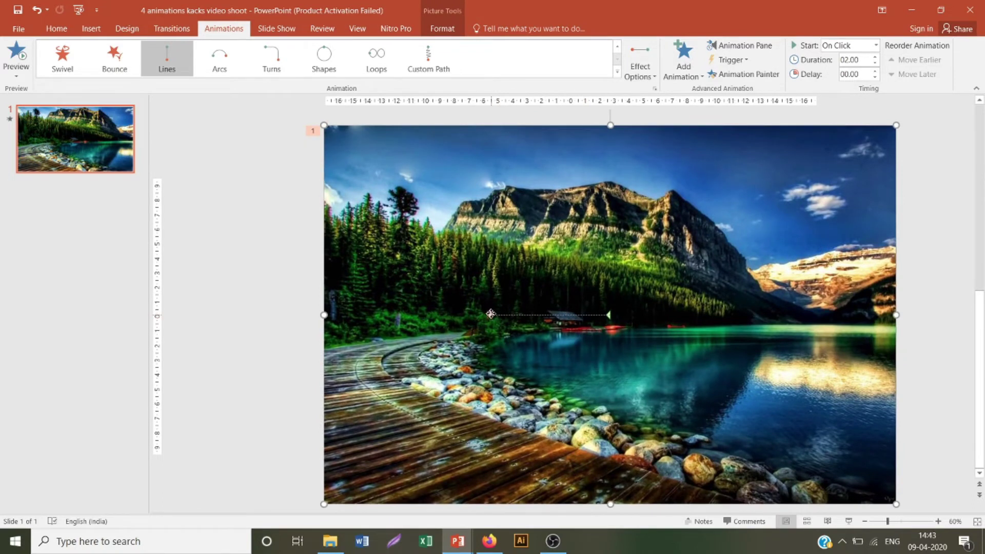
{"action": "left_click_drag", "start_coordinate": [492, 313], "coordinate": [491, 310]}
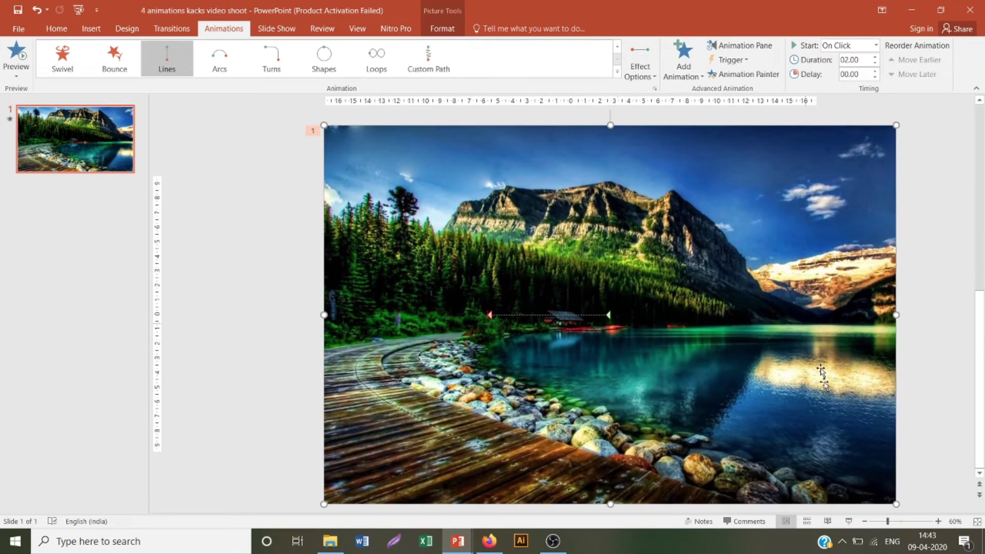
{"action": "left_click", "coordinate": [16, 53]}
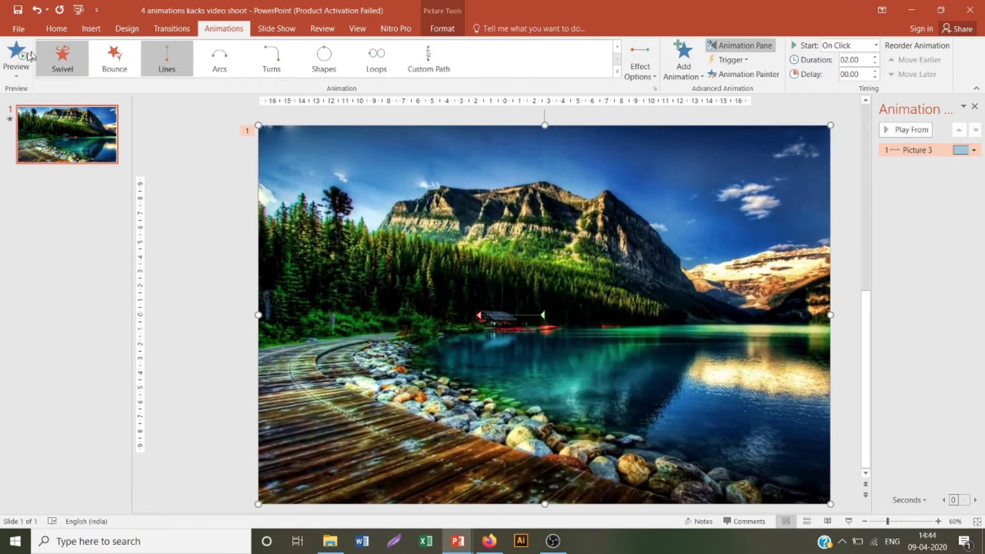
Step: Replay the preview, then add Grow/Shrink under Emphasis as the photo's second animation
{"action": "left_click", "coordinate": [14, 59]}
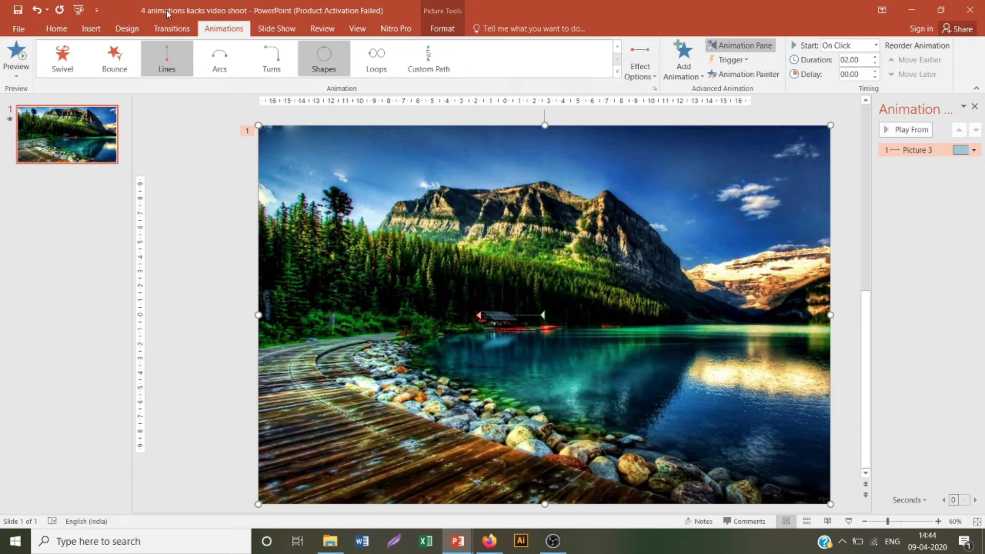
{"action": "left_click", "coordinate": [684, 58]}
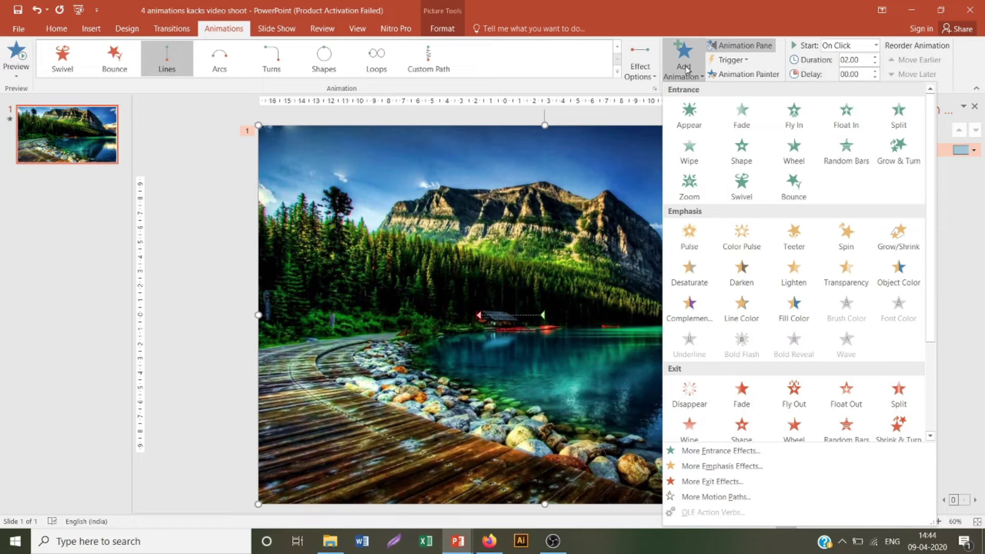
{"action": "left_click", "coordinate": [912, 235]}
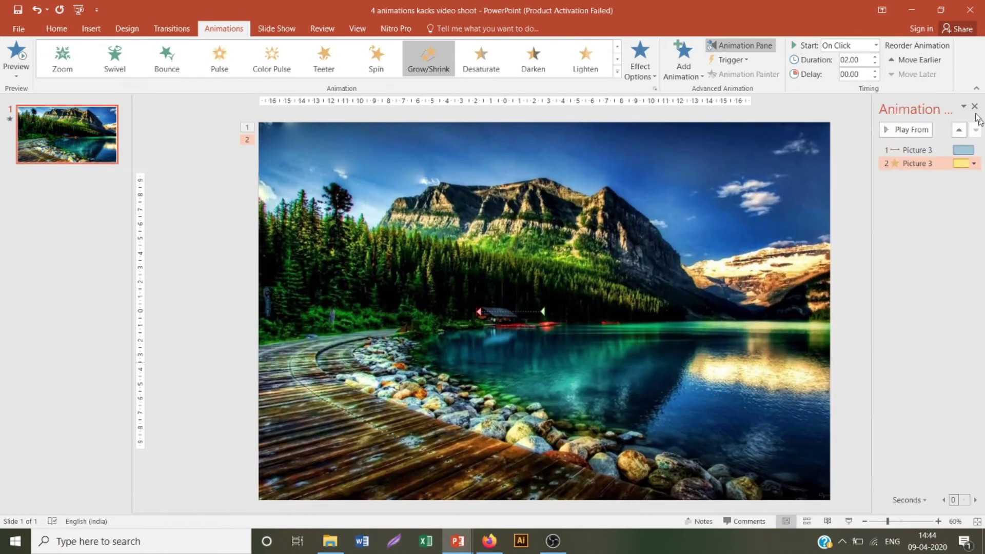
Step: Change the Grow/Shrink size from 150% to a custom 120% in its Effect options
{"action": "left_click", "coordinate": [975, 164]}
{"action": "left_click", "coordinate": [900, 231]}
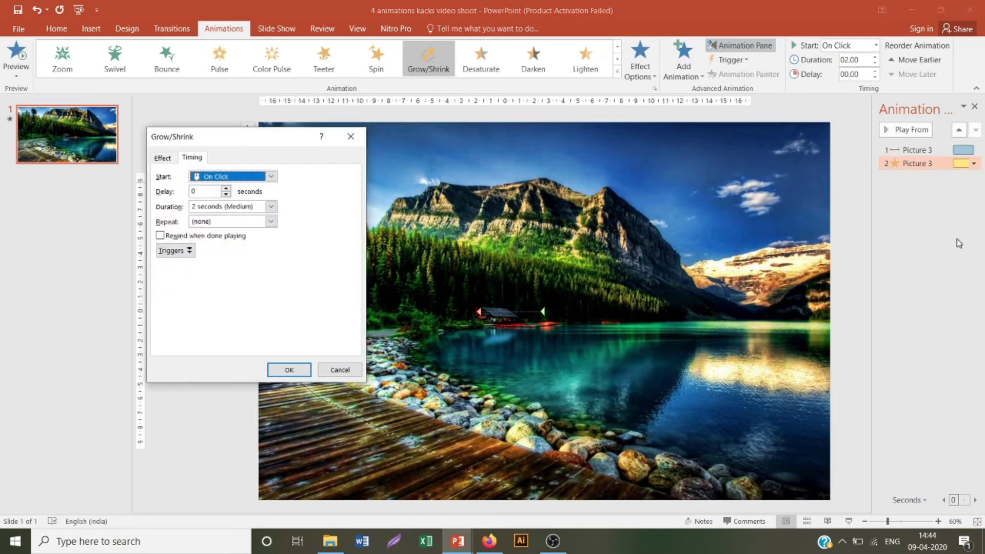
{"action": "left_click", "coordinate": [177, 159]}
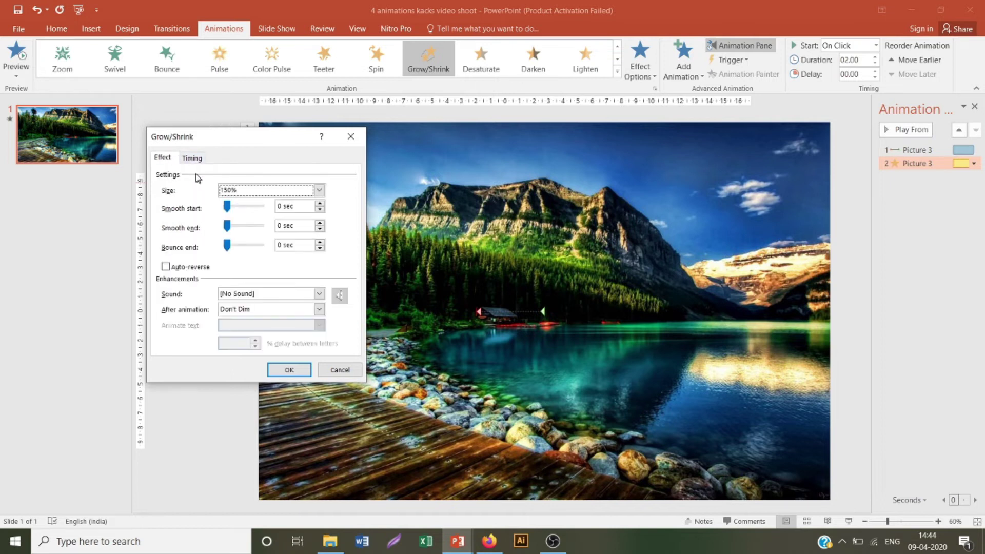
{"action": "left_click", "coordinate": [318, 190]}
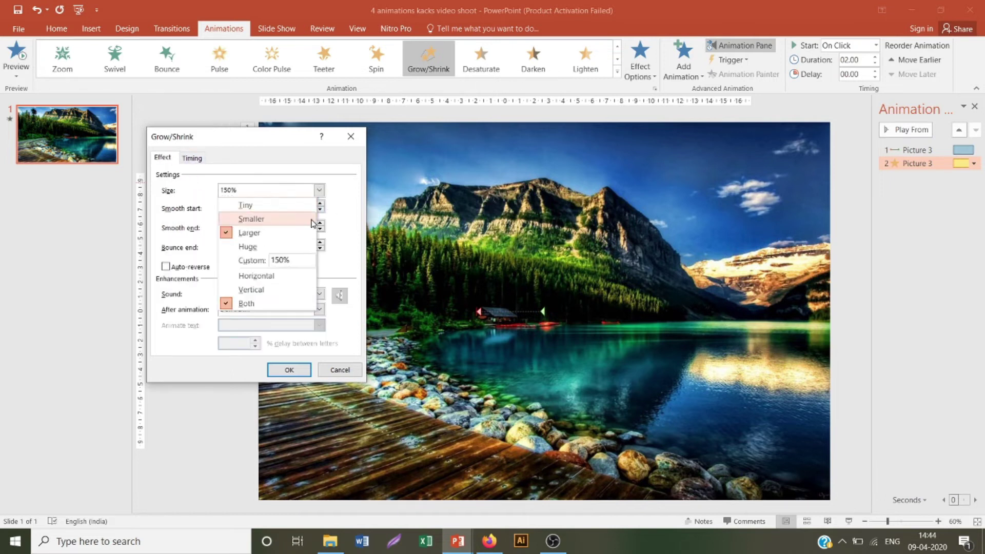
{"action": "left_click", "coordinate": [291, 260]}
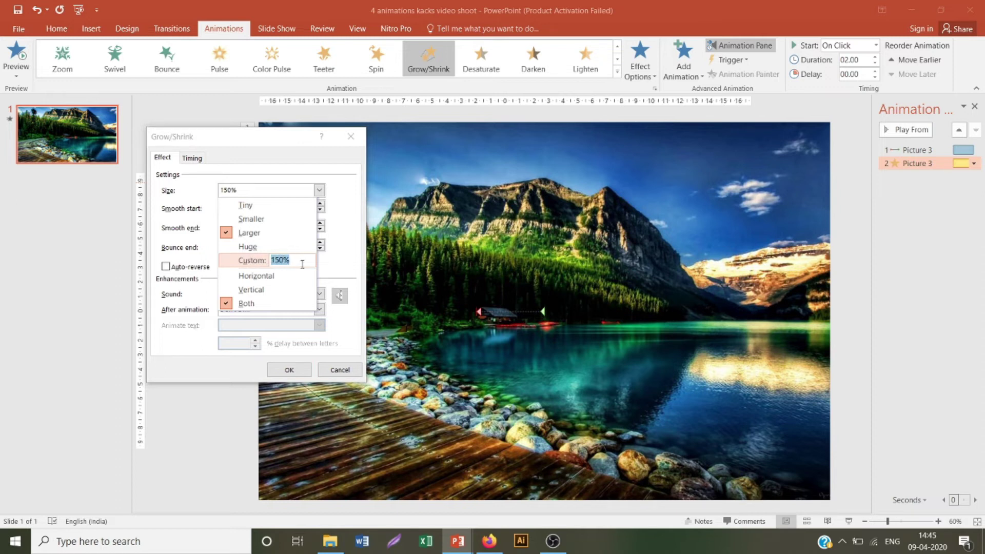
{"action": "type", "text": "1"}
{"action": "left_click", "coordinate": [289, 370]}
{"action": "left_click", "coordinate": [290, 370]}
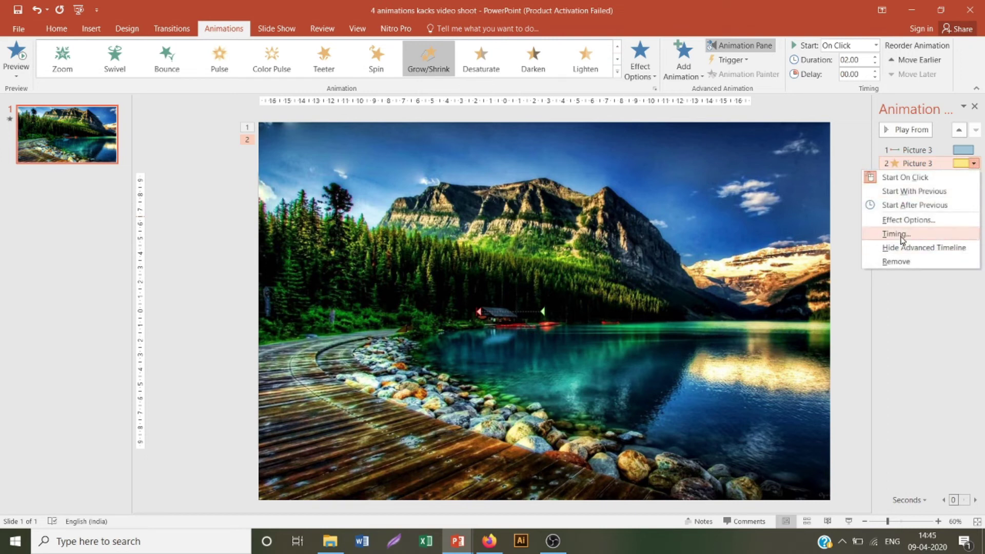
Step: Set the Grow/Shrink duration to 00:10 (10 seconds) instead of 2 seconds
{"action": "left_click", "coordinate": [896, 233]}
{"action": "left_click", "coordinate": [191, 159]}
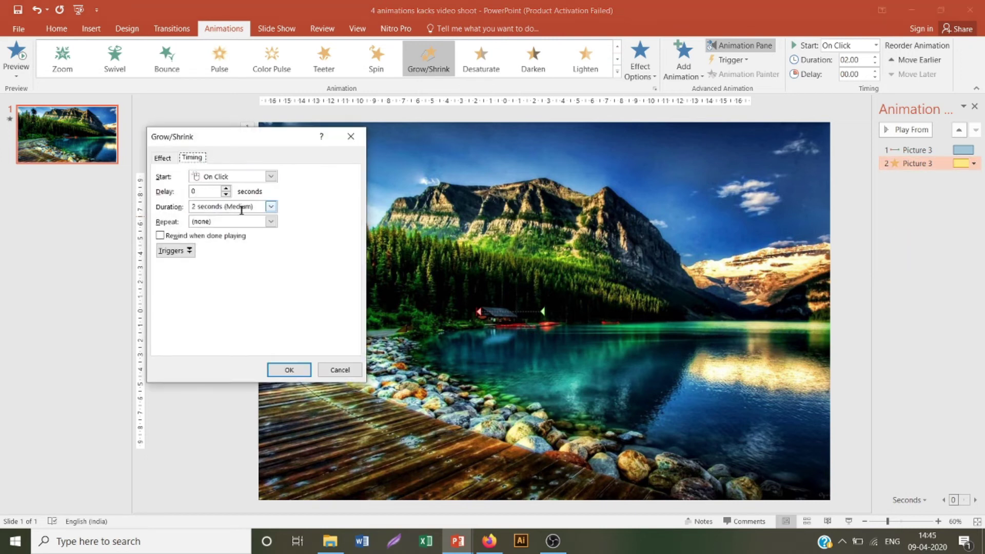
{"action": "left_click", "coordinate": [270, 207]}
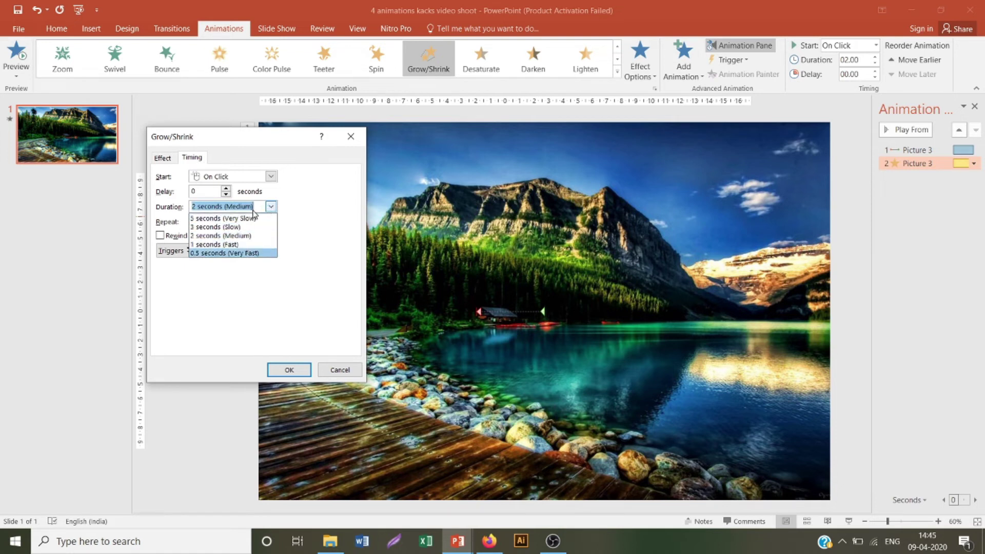
{"action": "type", "text": "10"}
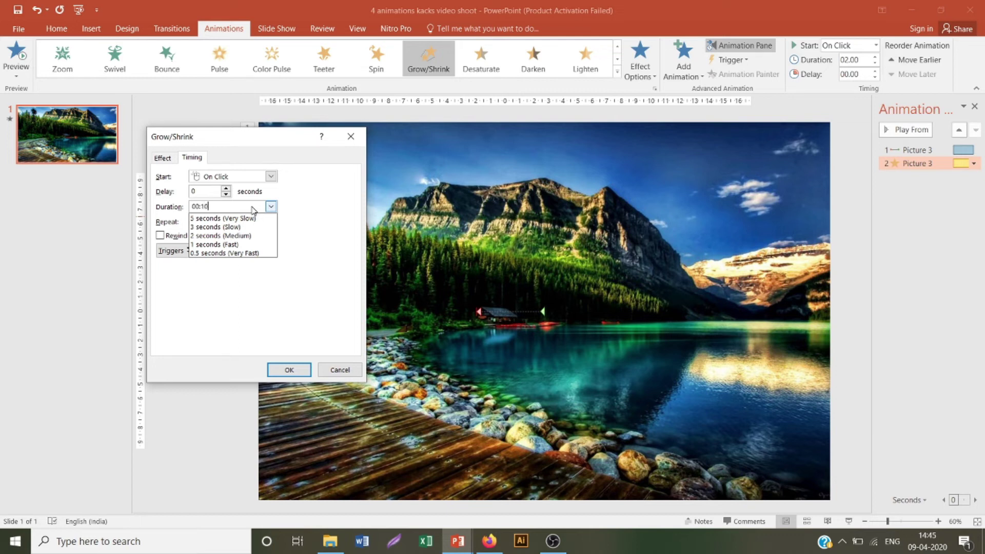
{"action": "key", "text": "BackSpace"}
{"action": "key", "text": "BackSpace"}
{"action": "key", "text": "BackSpace"}
{"action": "key", "text": "BackSpace"}
{"action": "key", "text": "BackSpace"}
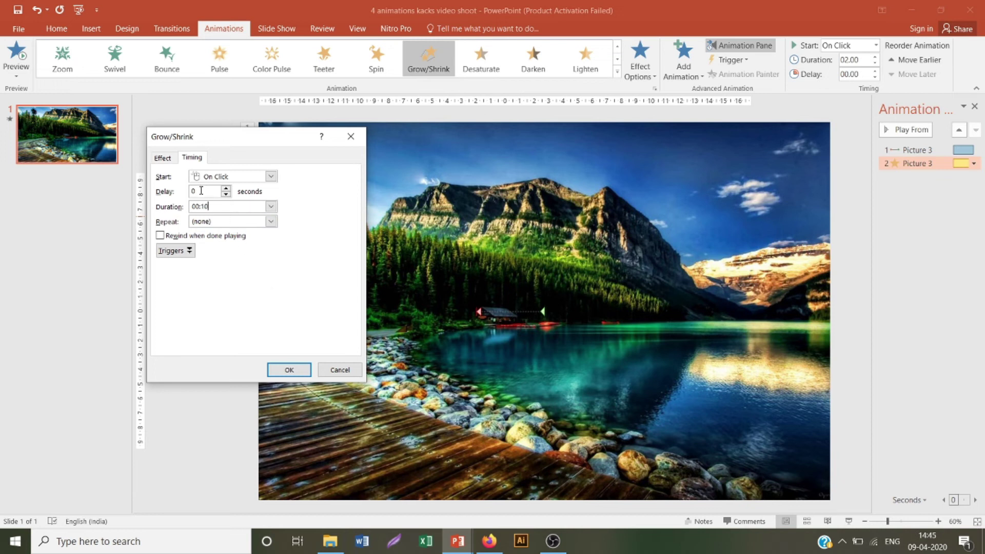
{"action": "left_click", "coordinate": [281, 371]}
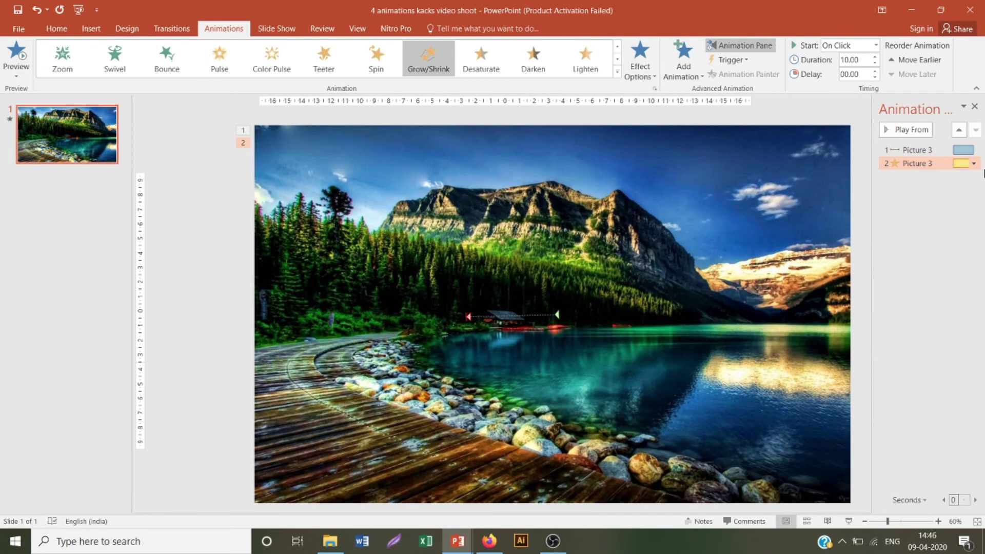
Step: Set the Grow/Shrink animation (item 2) to Start With Previous
{"action": "left_click", "coordinate": [974, 163]}
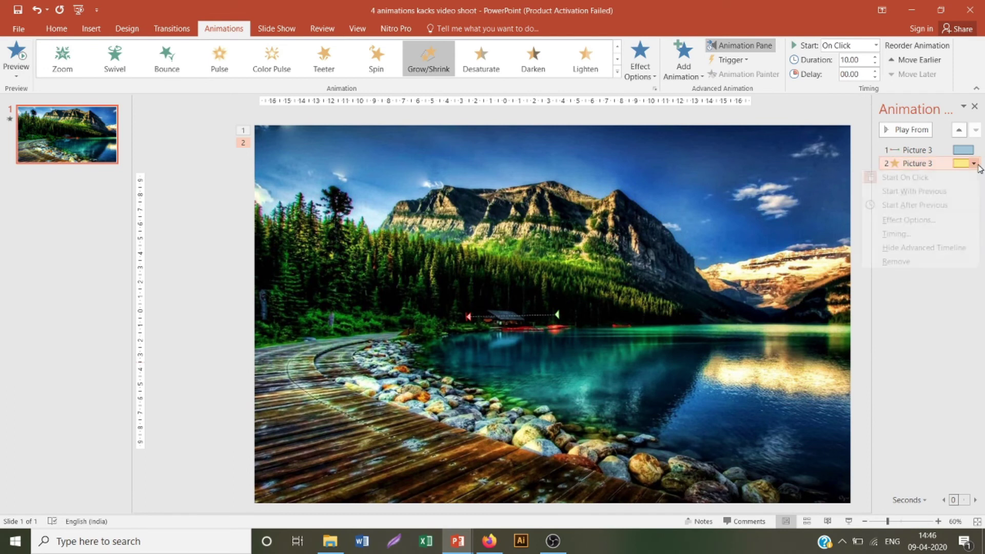
{"action": "left_click", "coordinate": [952, 191]}
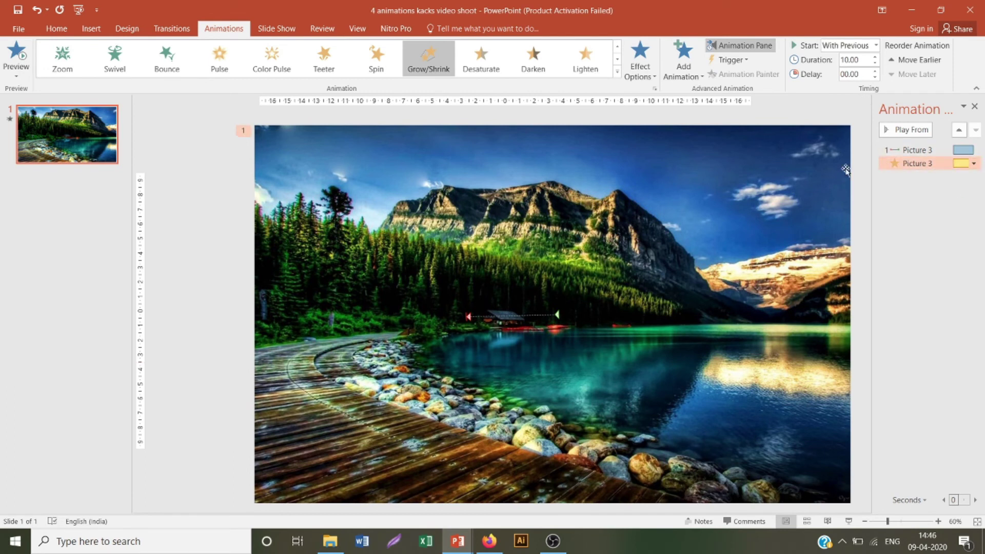